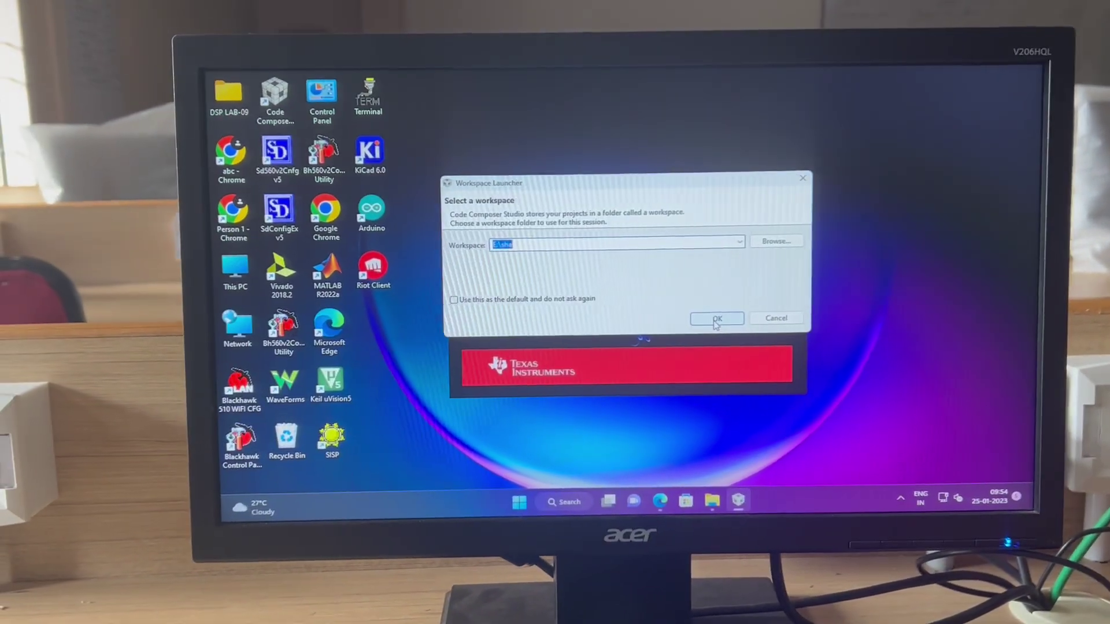
Step: Confirm the workspace folder and bring up the New CCS Project form
click(641, 324)
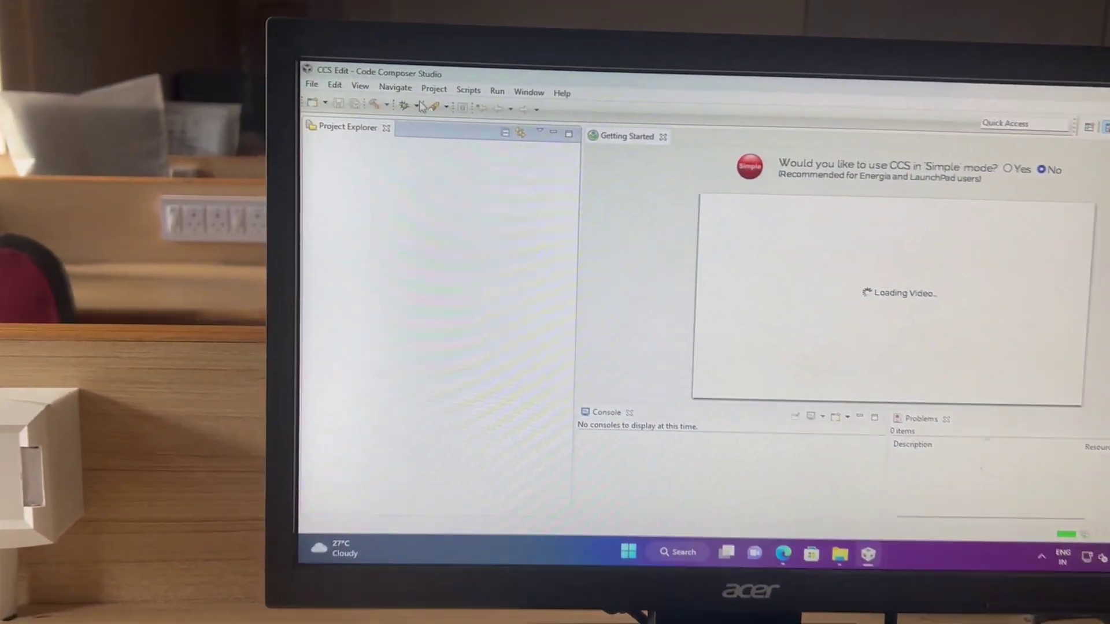
click(303, 34)
click(420, 134)
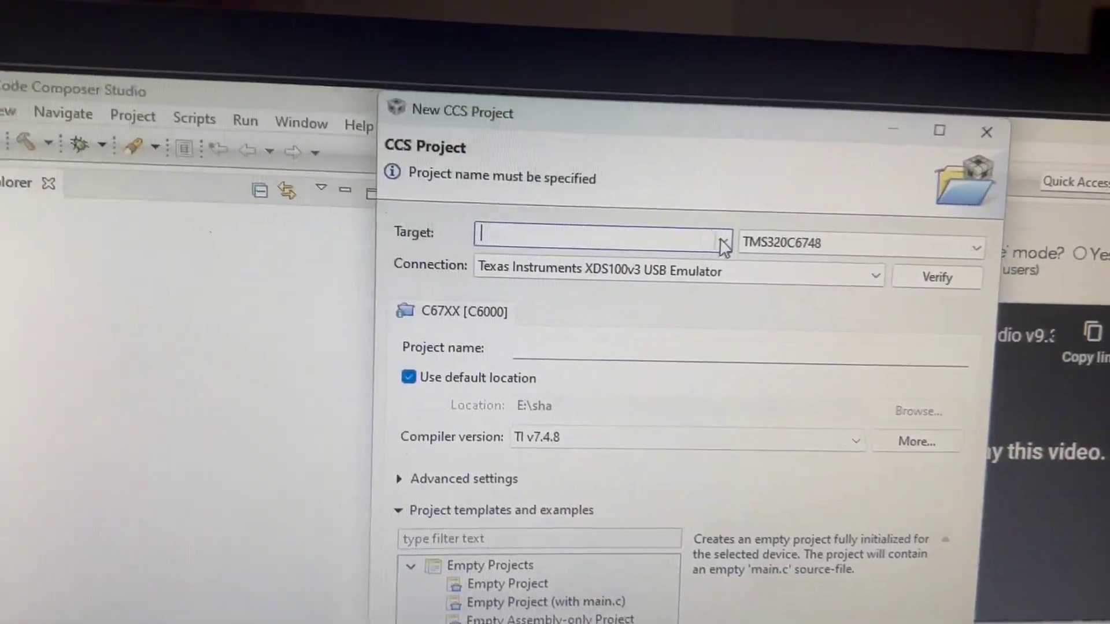
Step: Create project waaave for C674x TMS320C6748, XDS100v3 USB Emulator, Empty Project (with main.c)
click(686, 208)
scroll(510, 508, down, 7)
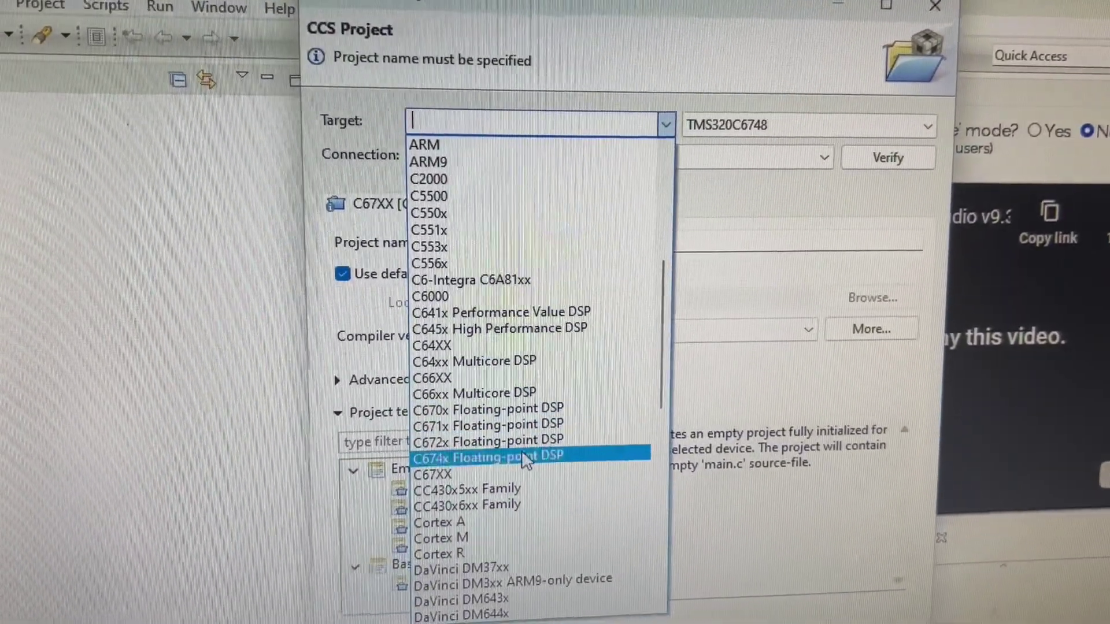
click(507, 481)
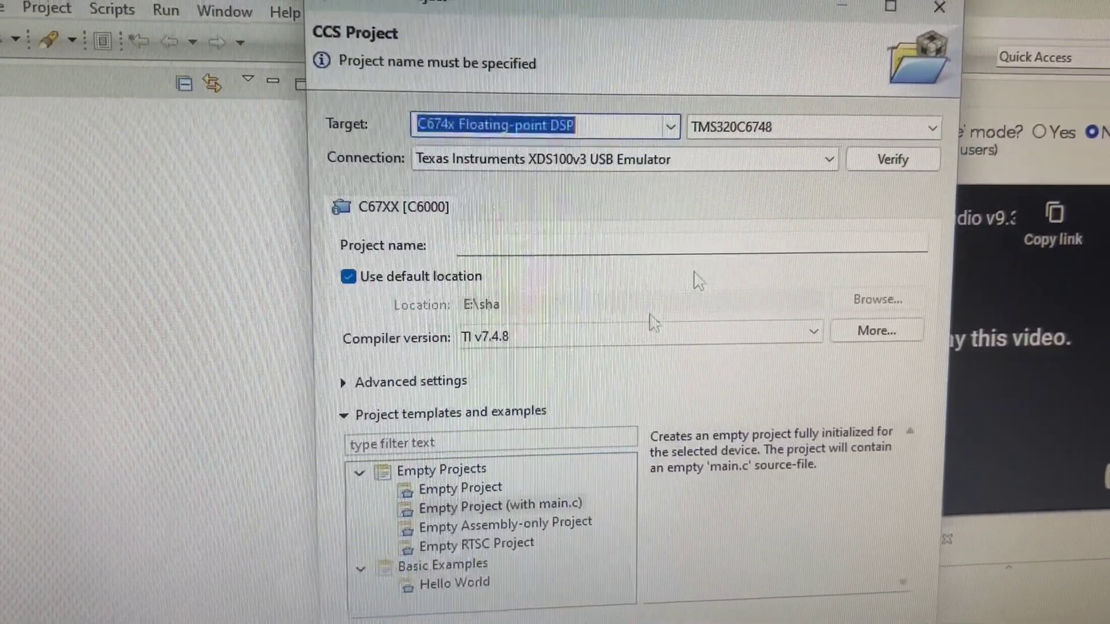
click(745, 157)
click(743, 286)
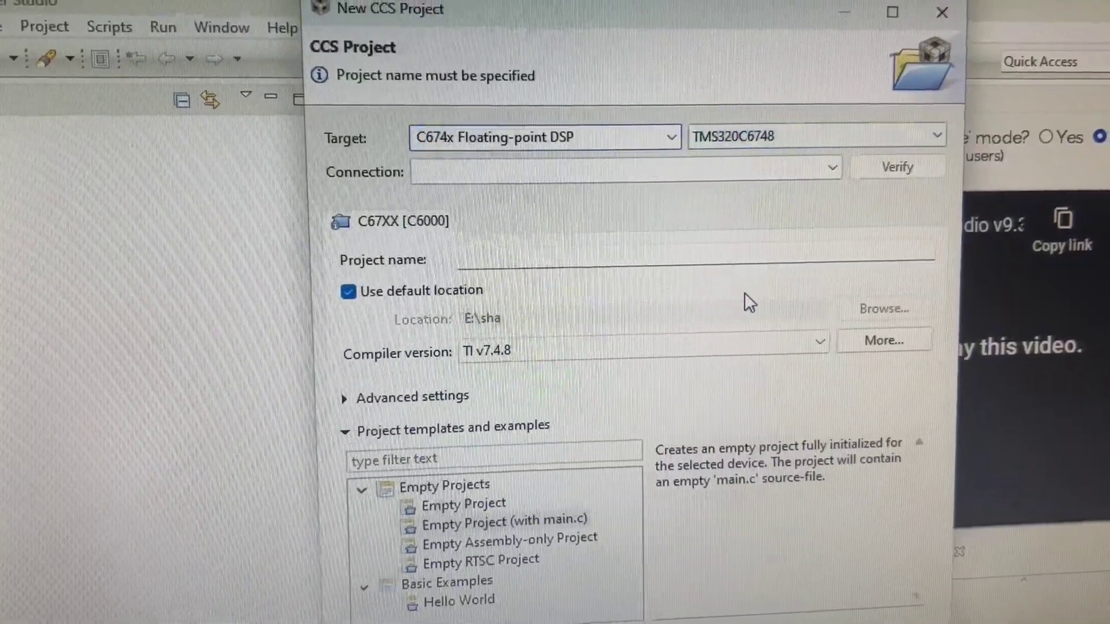
click(775, 176)
scroll(598, 399, down, 3)
scroll(598, 388, down, 3)
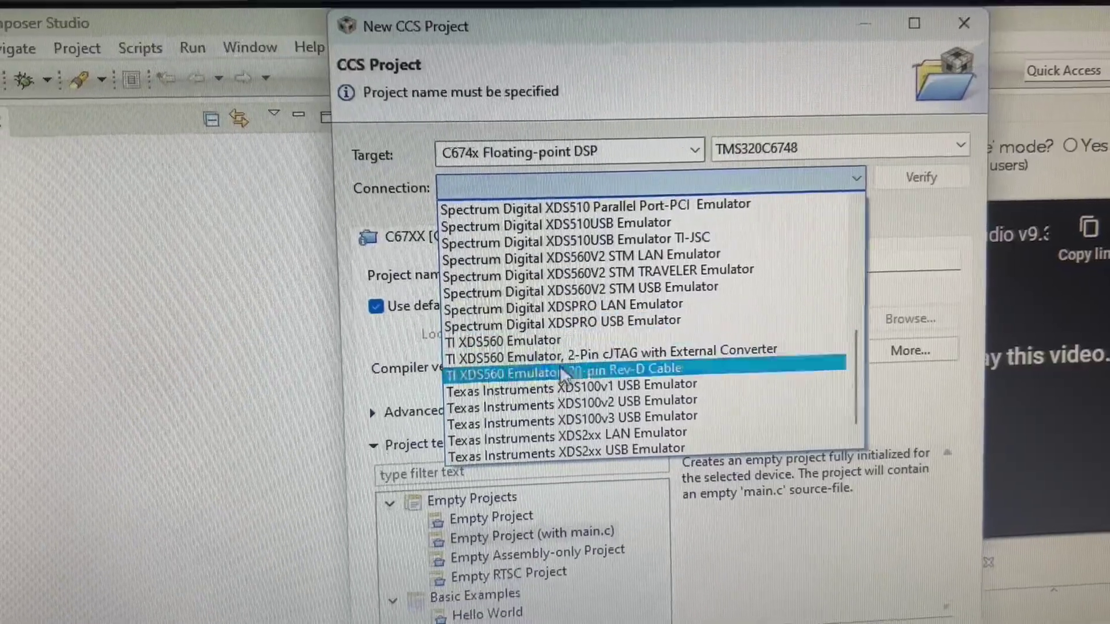
click(607, 418)
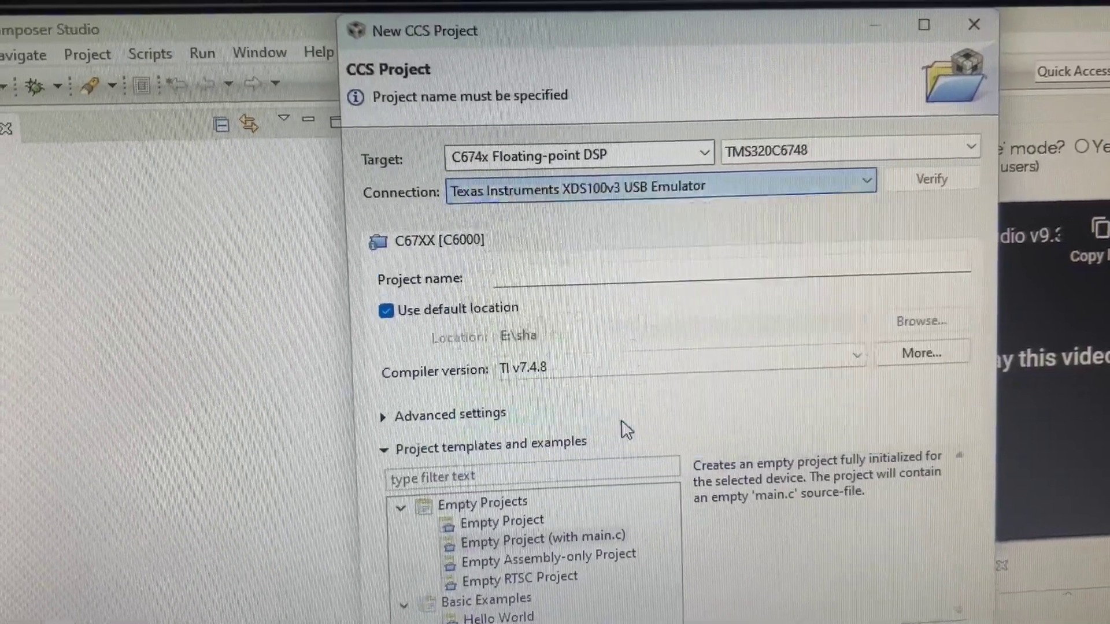
click(646, 276)
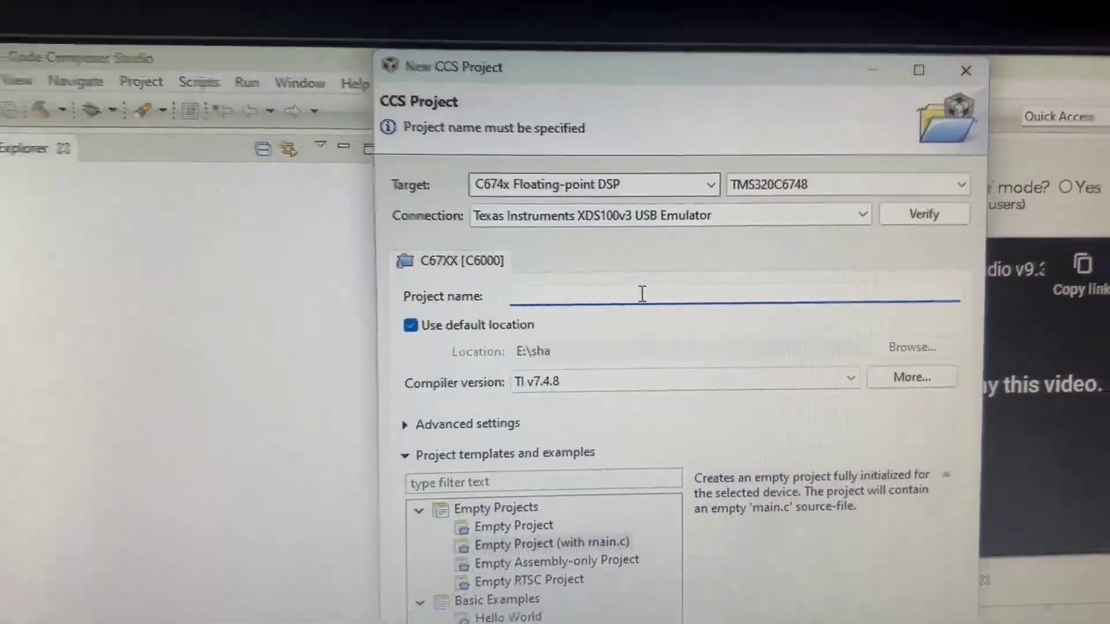
text(waaa)
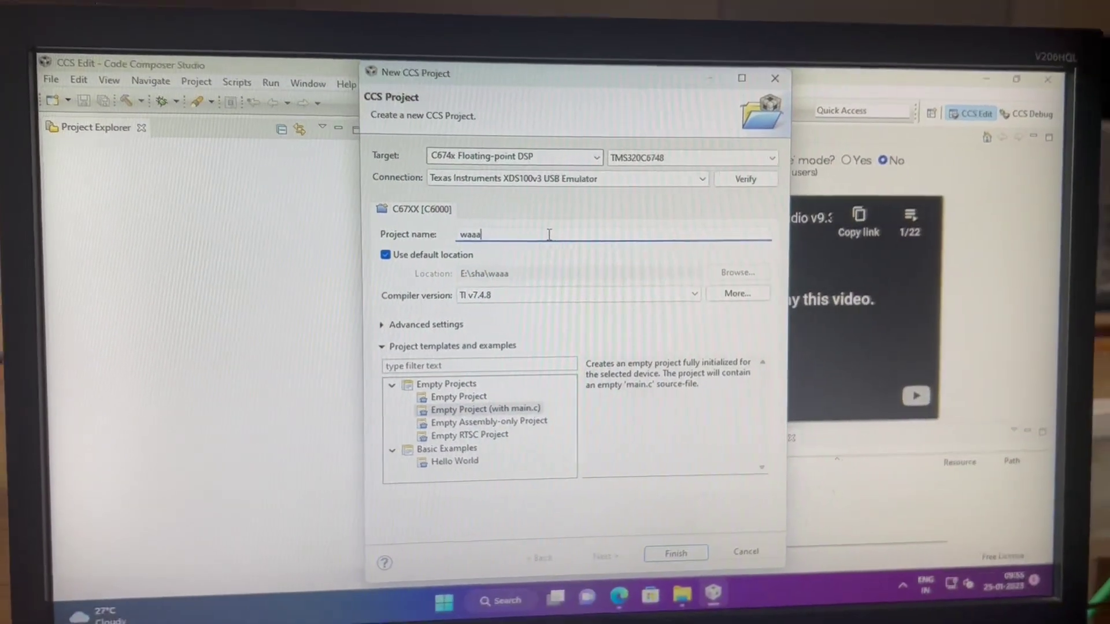
text(ve)
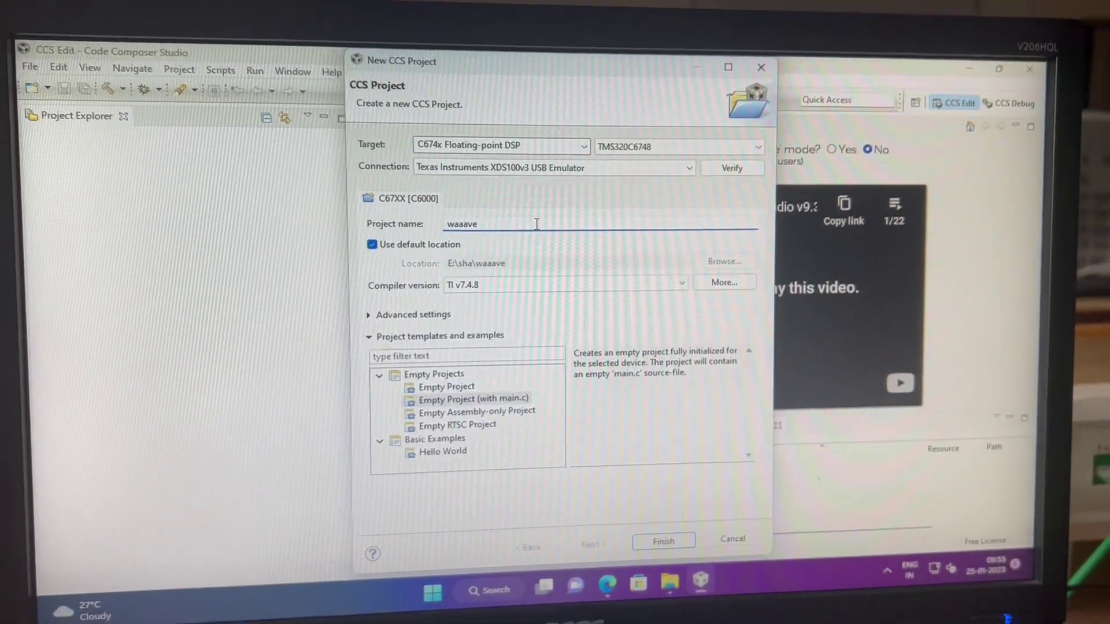
click(525, 387)
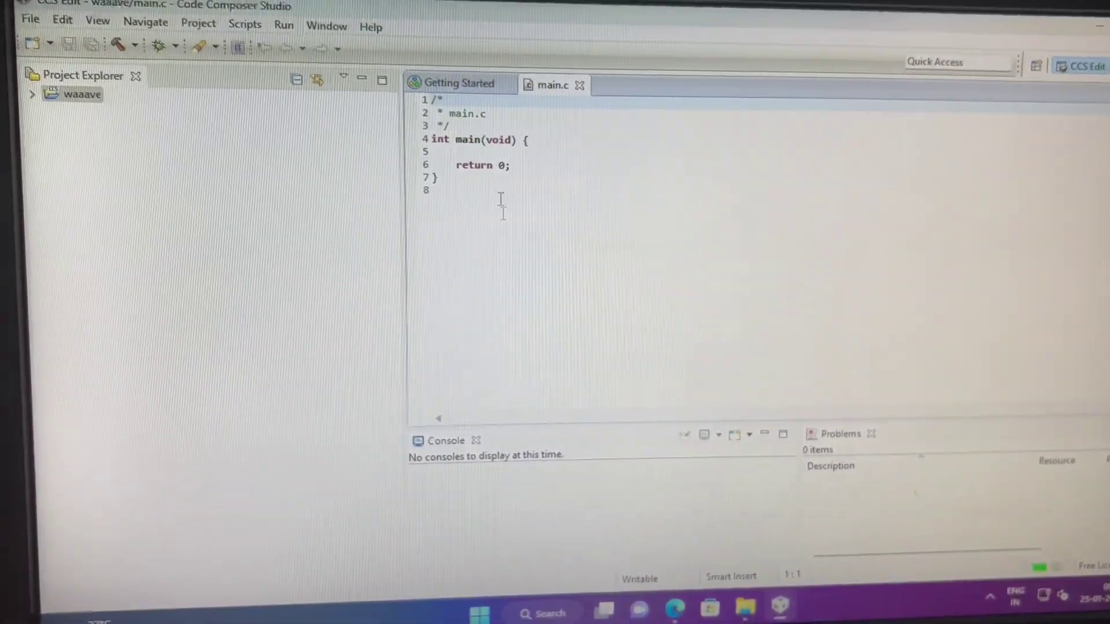
Step: Replace the template with a math.h program filling float a[200] with a sine using pi
key(Delete)
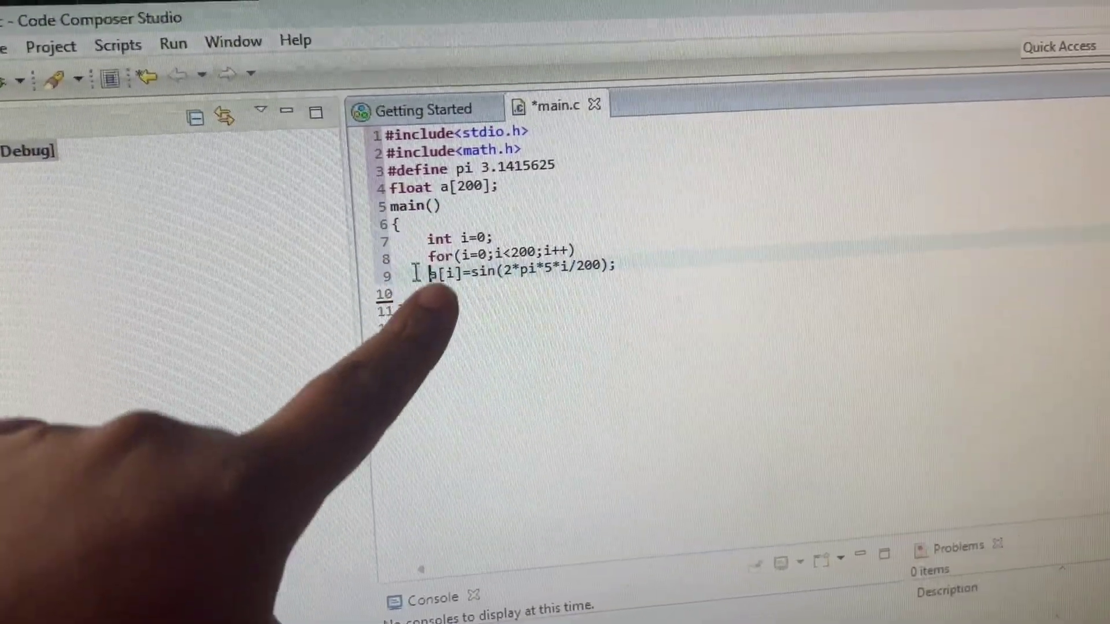
drag(506, 339, 486, 315)
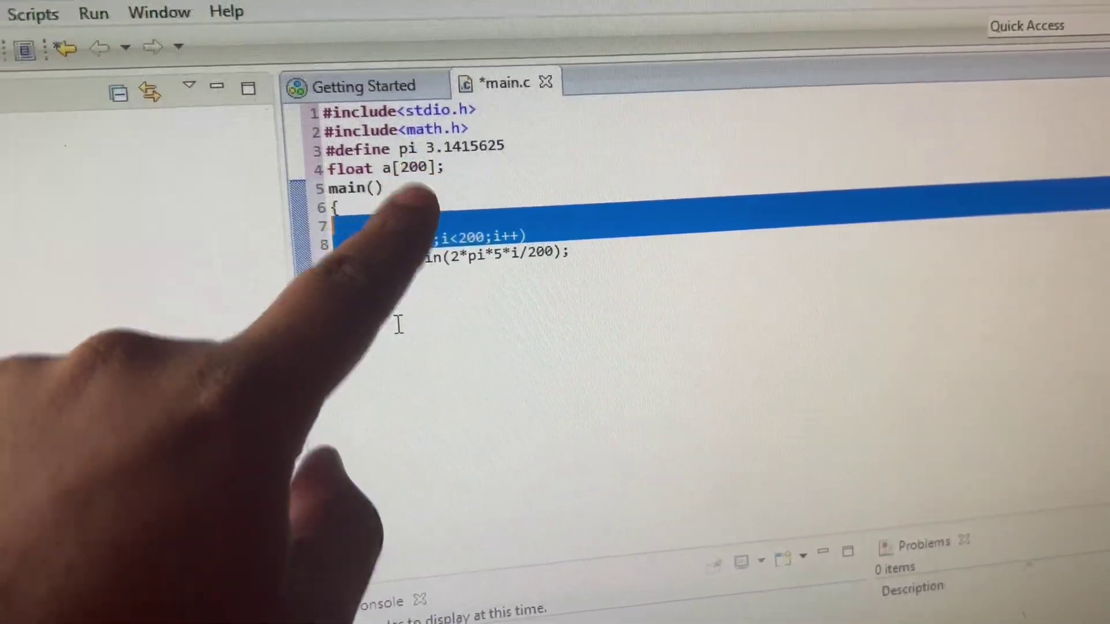
click(422, 292)
double_click(531, 129)
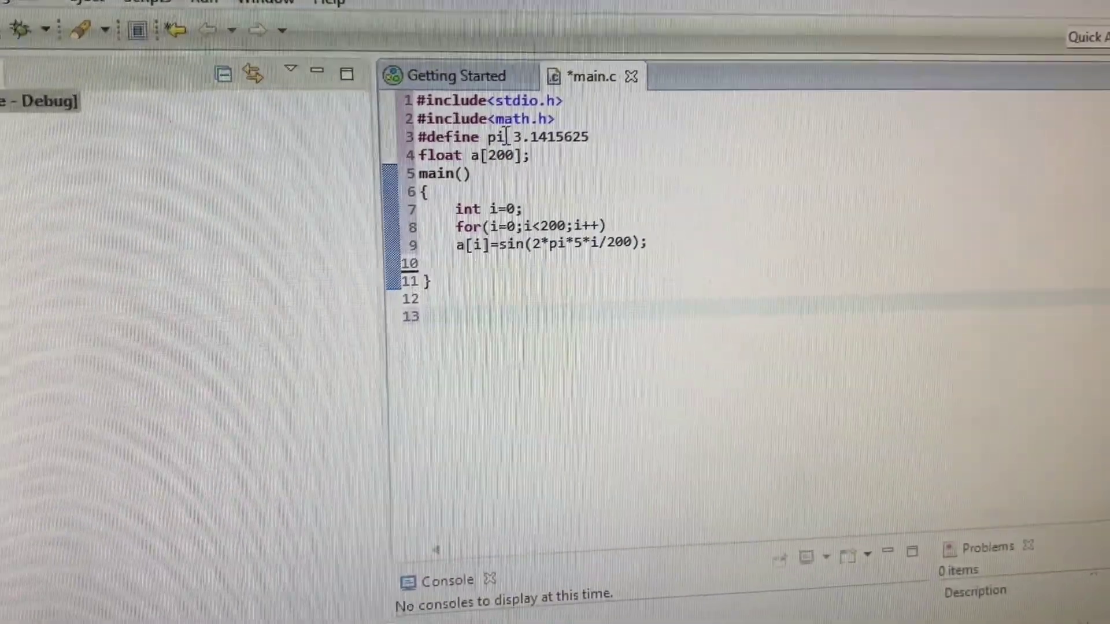
click(547, 266)
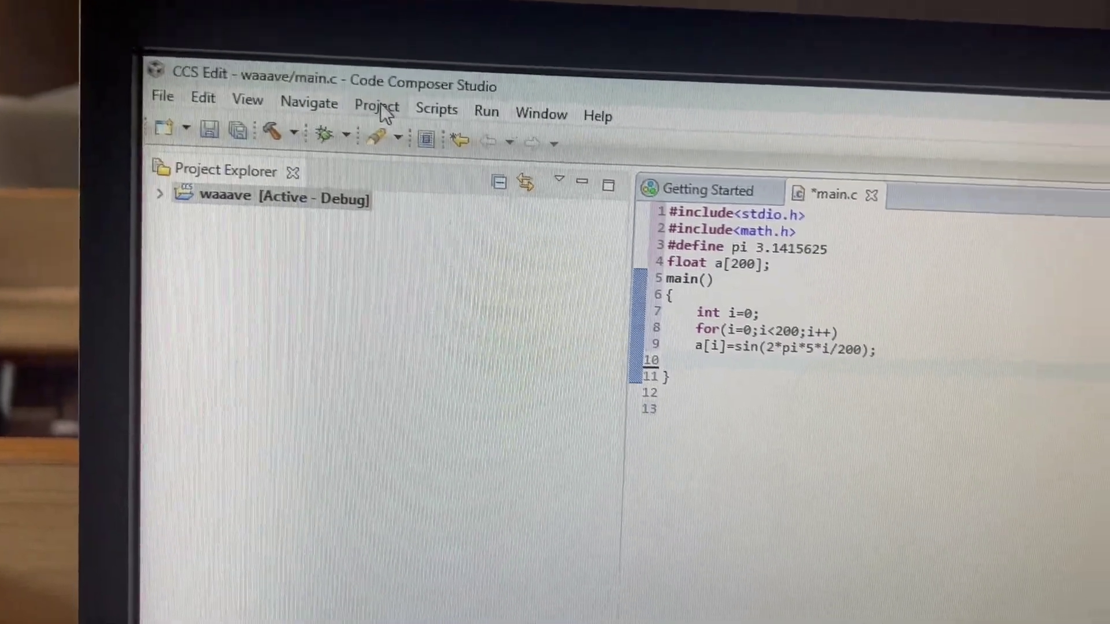
Step: Save the code via Save As under the file name waaave.c in the waaave folder
click(170, 69)
click(251, 234)
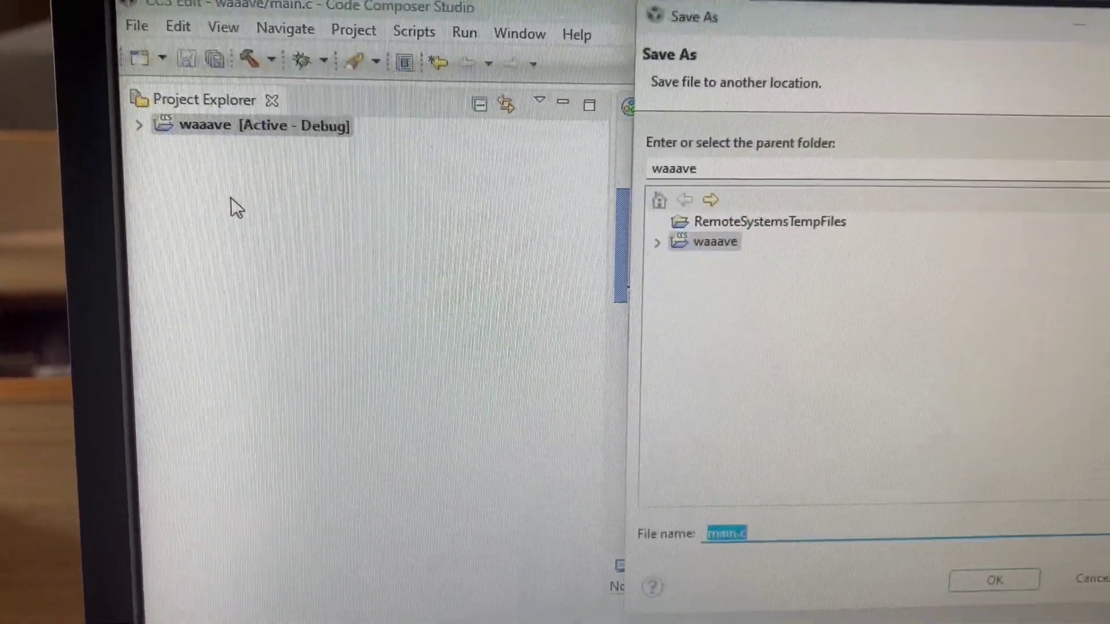
key(BackSpace)
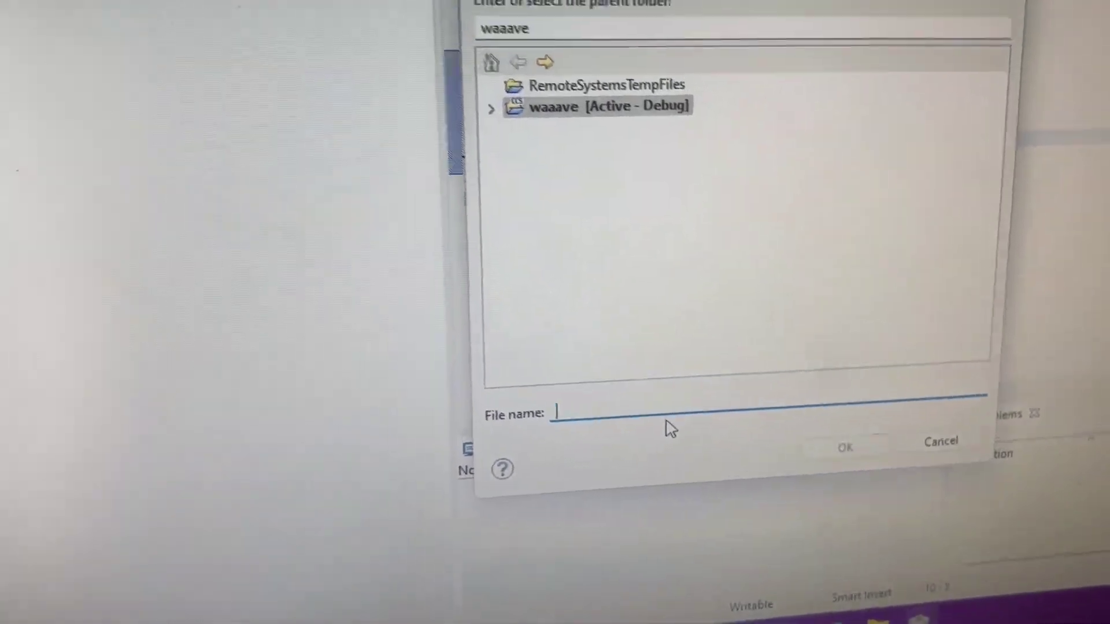
text(waaave.)
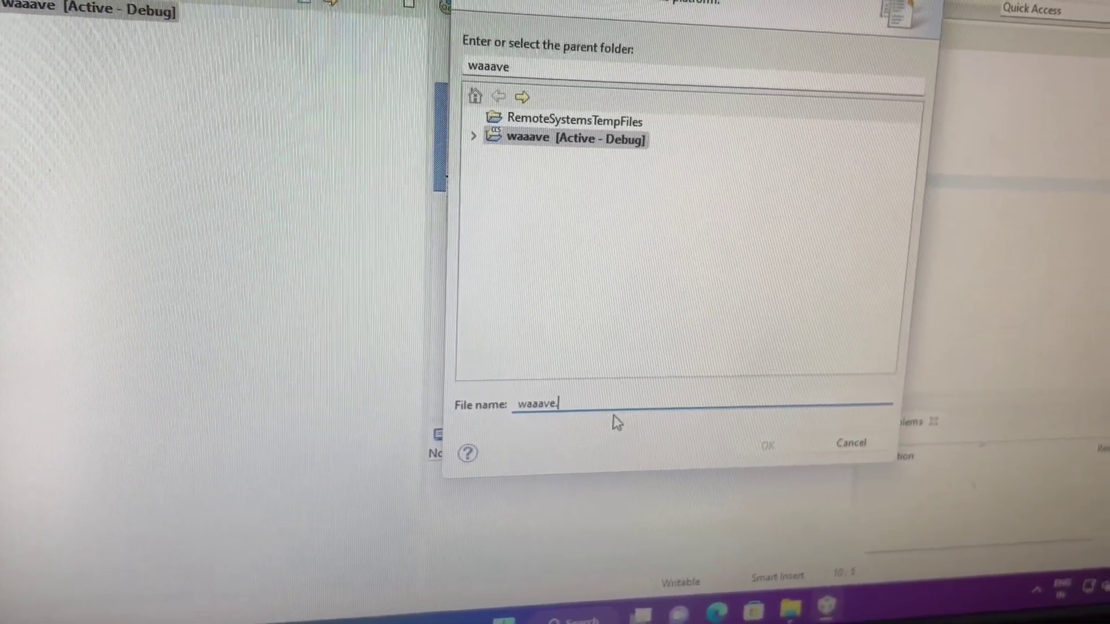
text(c)
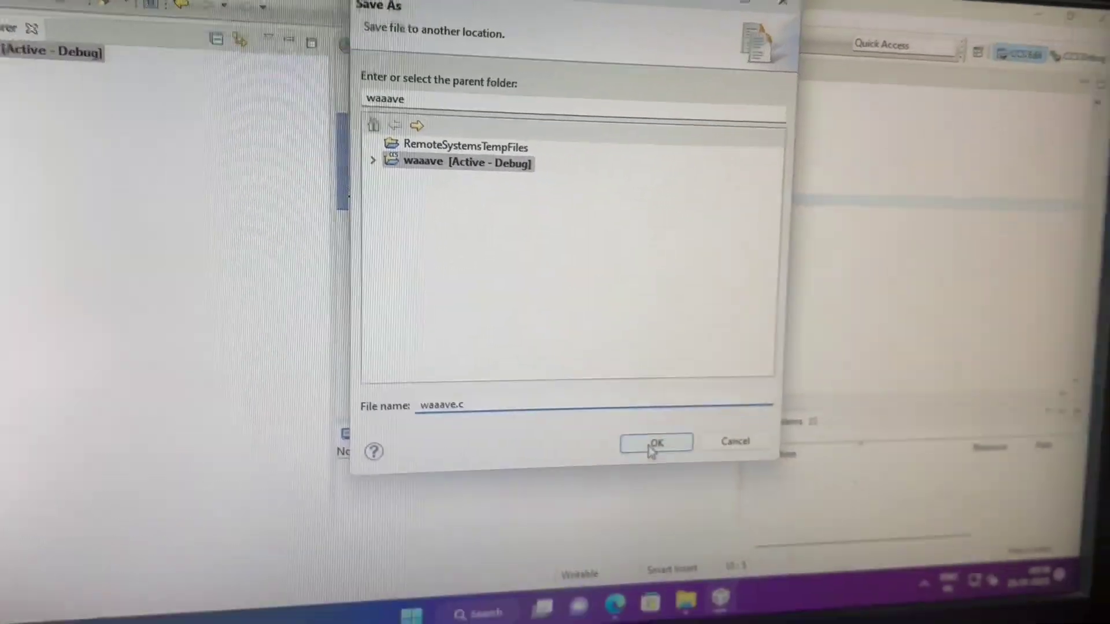
click(709, 488)
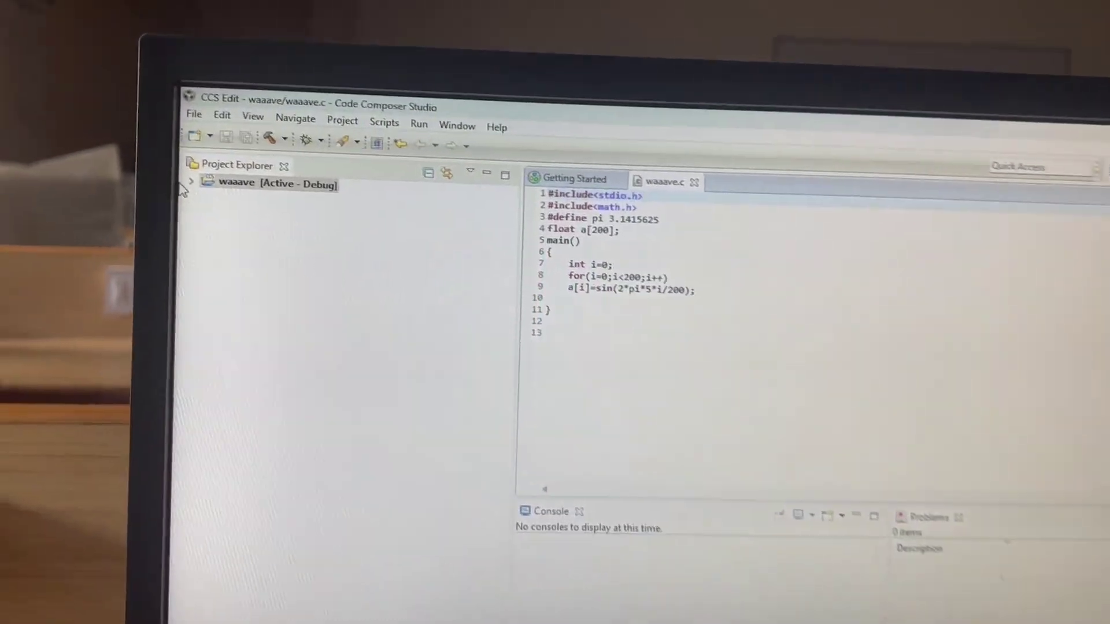
Step: Delete main.c from the waaave project and run Build All
click(189, 185)
right_click(269, 244)
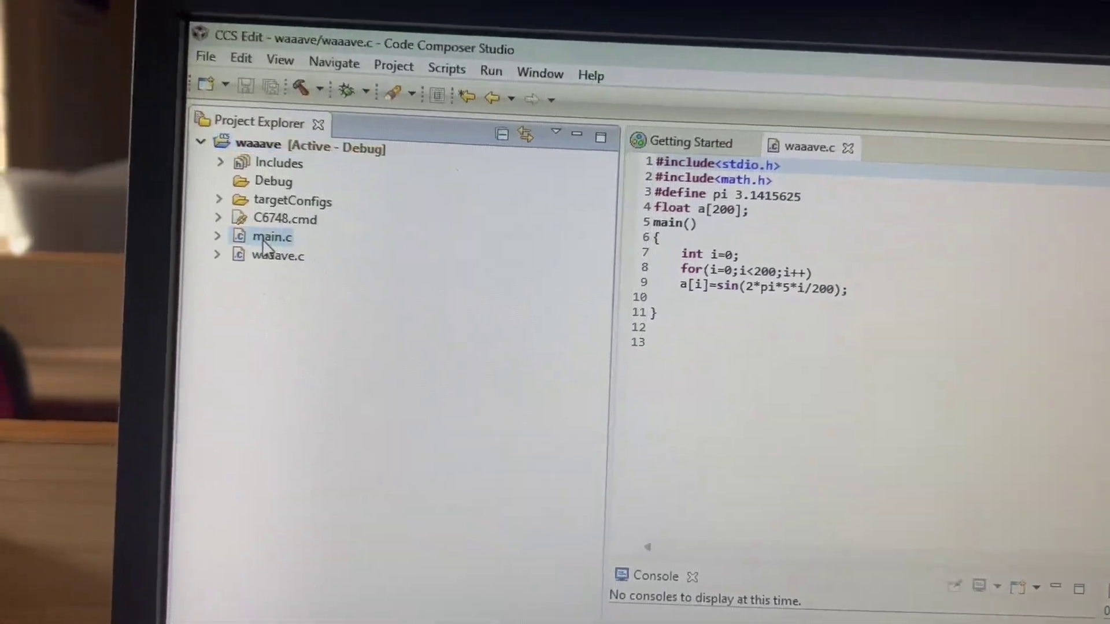
click(320, 255)
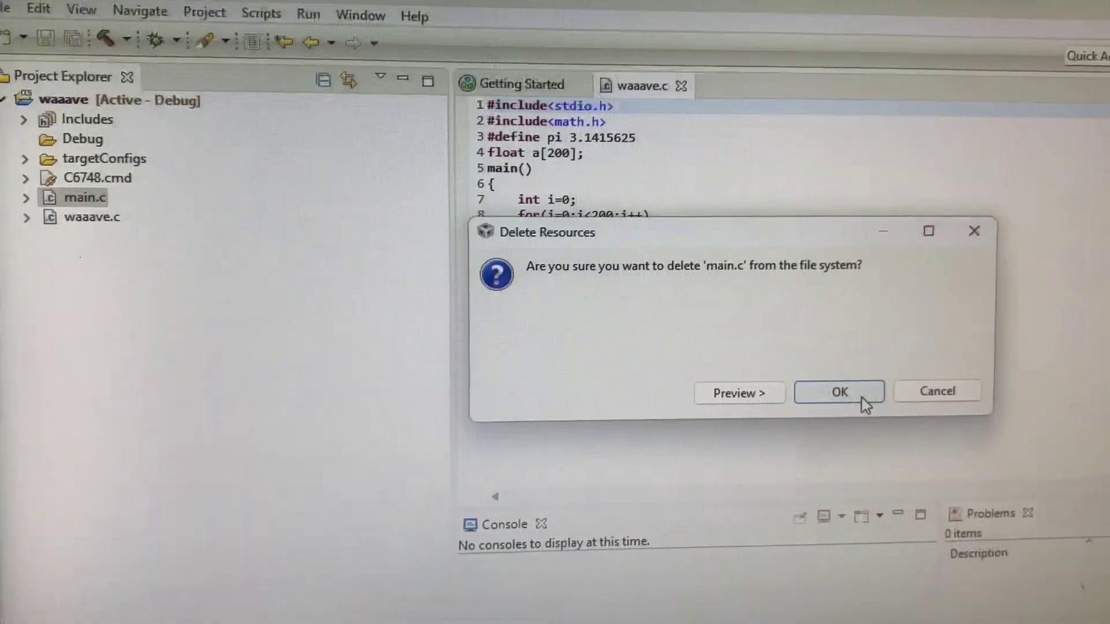
click(989, 401)
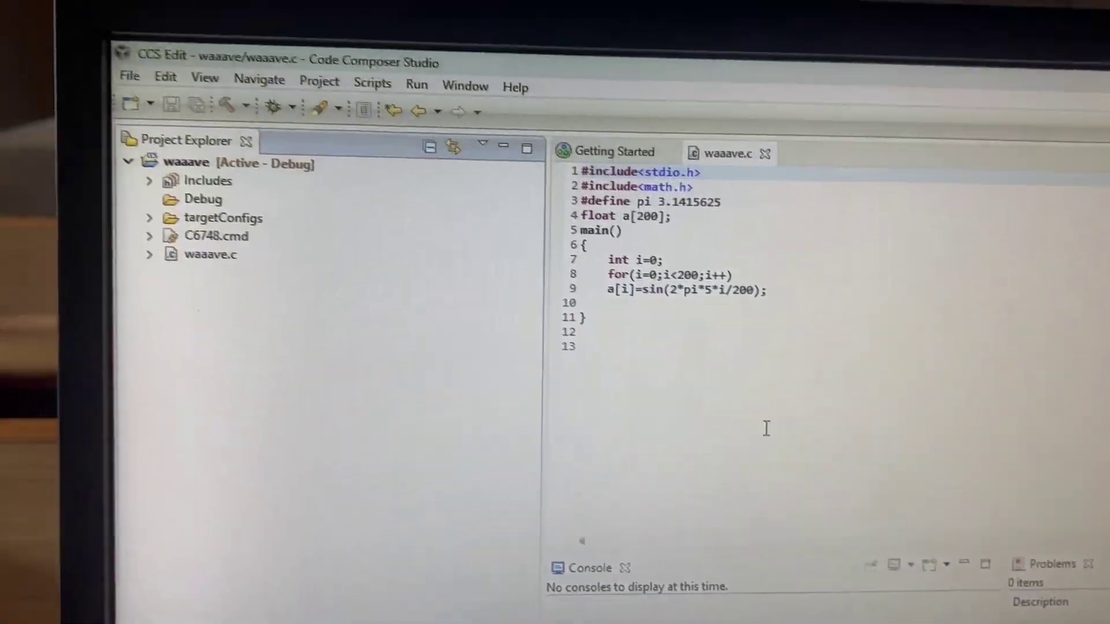
click(324, 85)
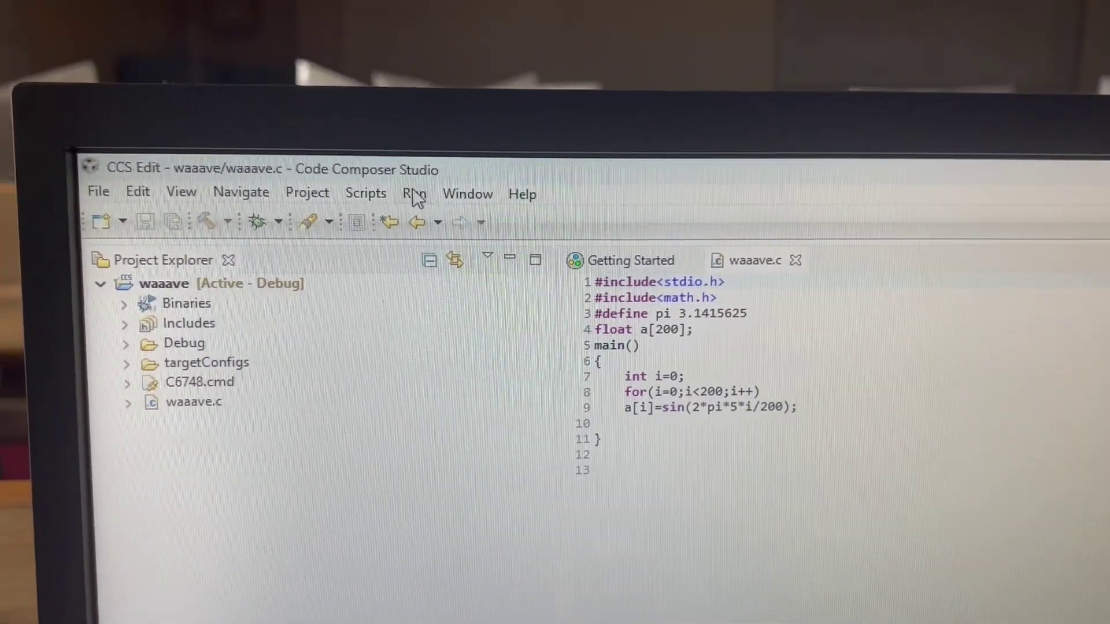
Step: Debug waaave from the Run menu, loading it onto the C6748 and halting at main()
click(415, 194)
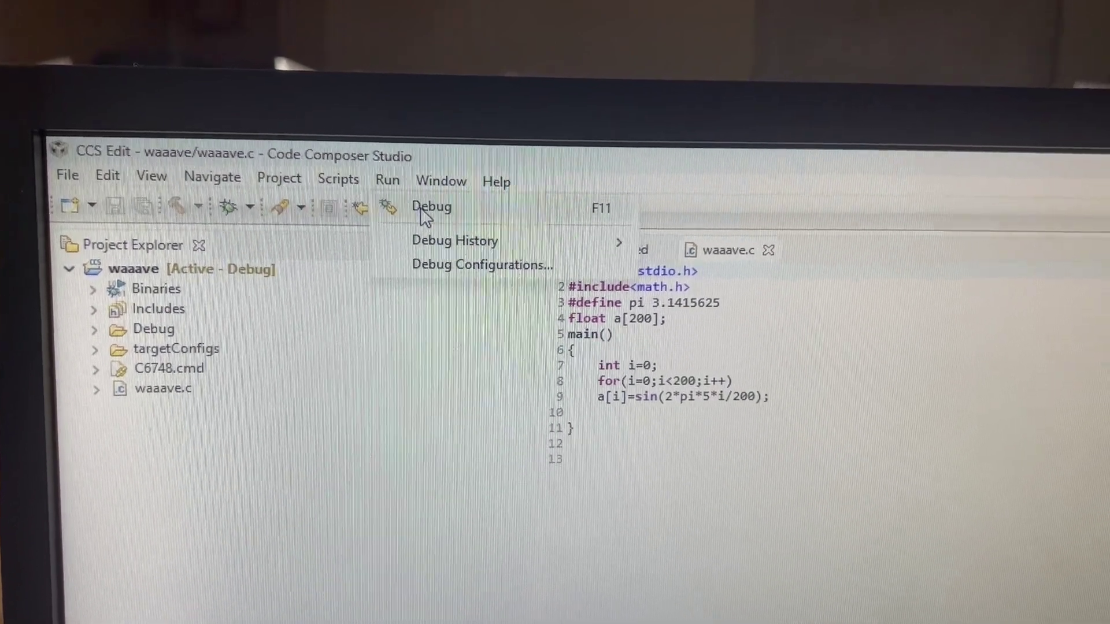
click(419, 213)
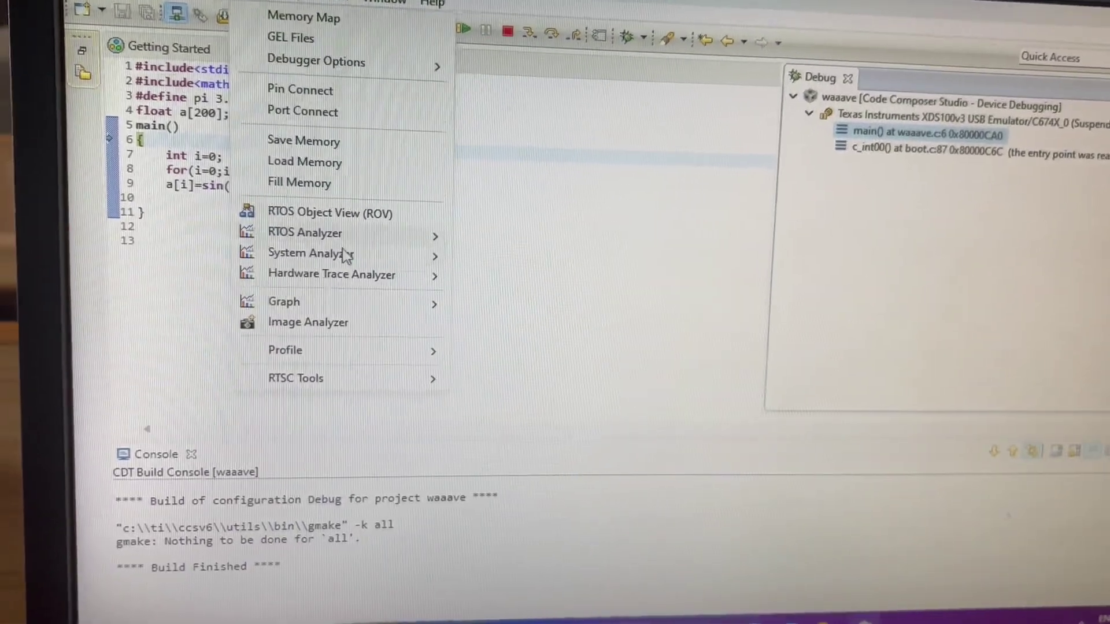
mouse_move(280, 308)
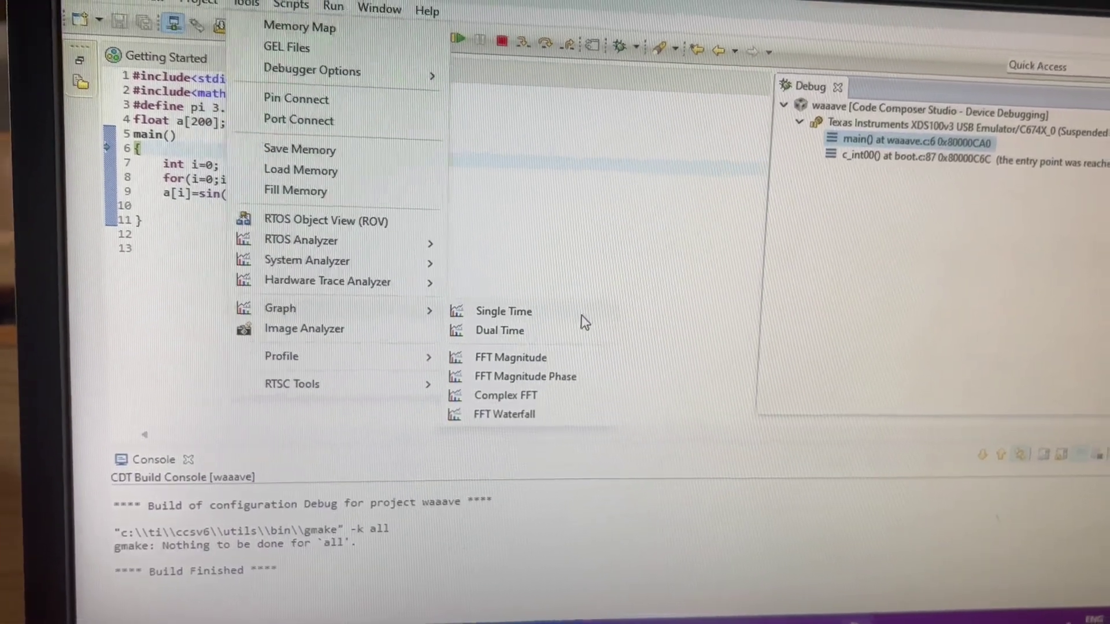
Step: Set up a Single Time graph: buffer 200, 32-bit floating point, start address a, display 200
click(576, 310)
click(368, 144)
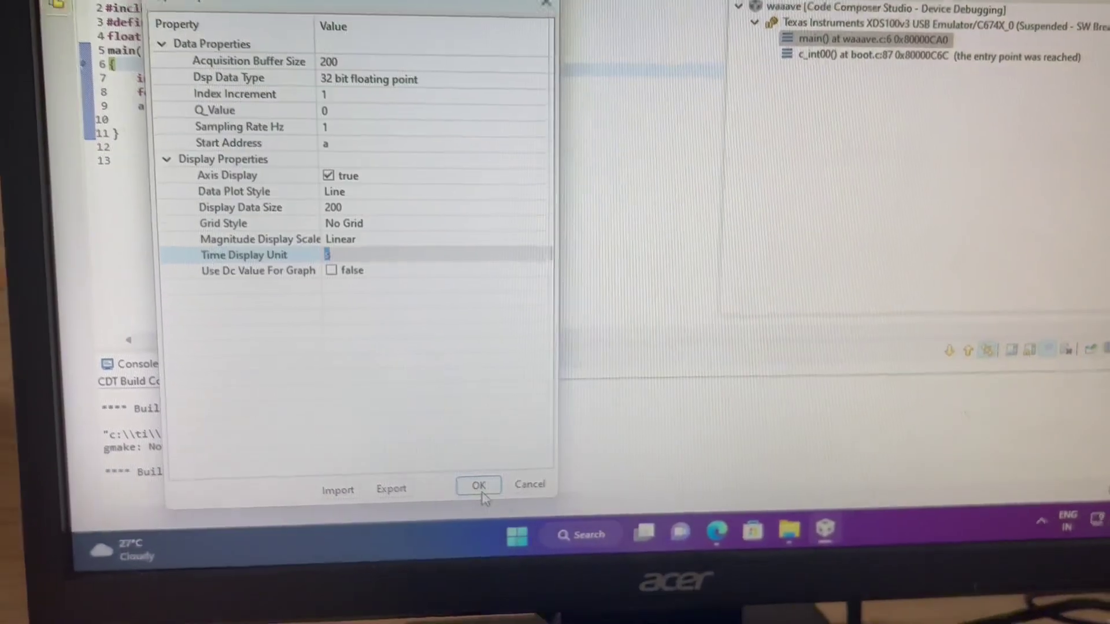
Step: Apply the graph settings, maximize the graph view, and resume the program to exit
click(534, 562)
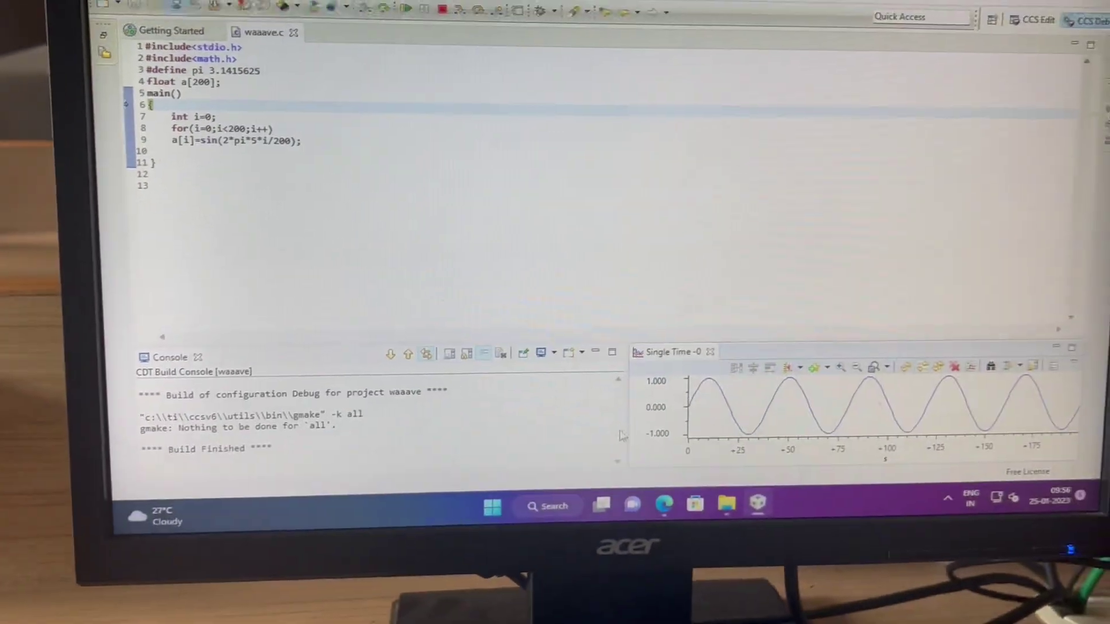
key(ctrl+m)
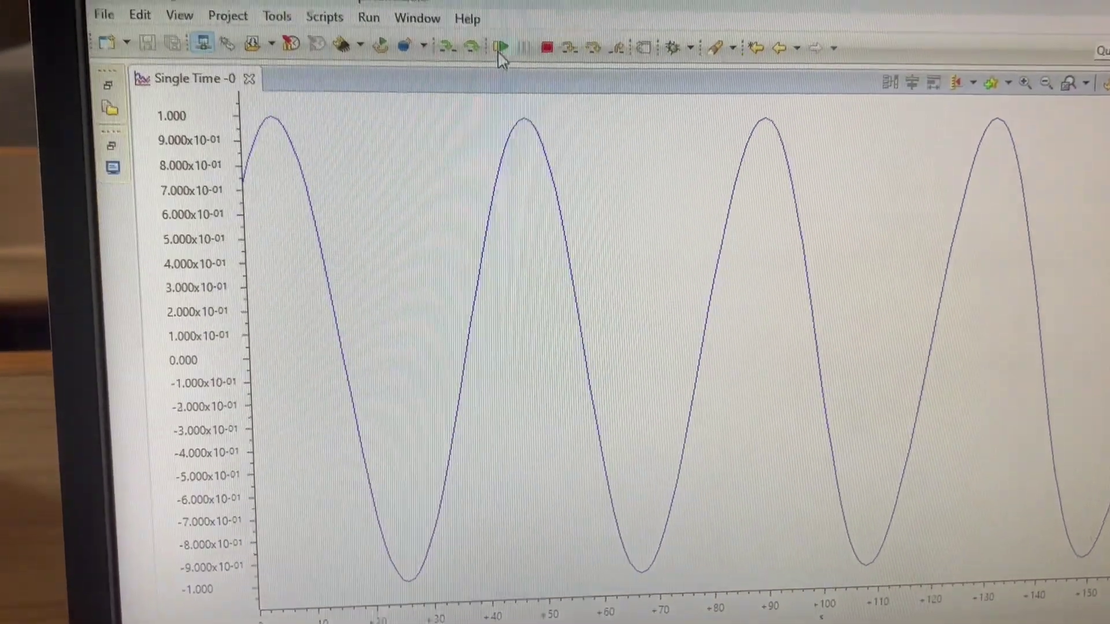
click(476, 32)
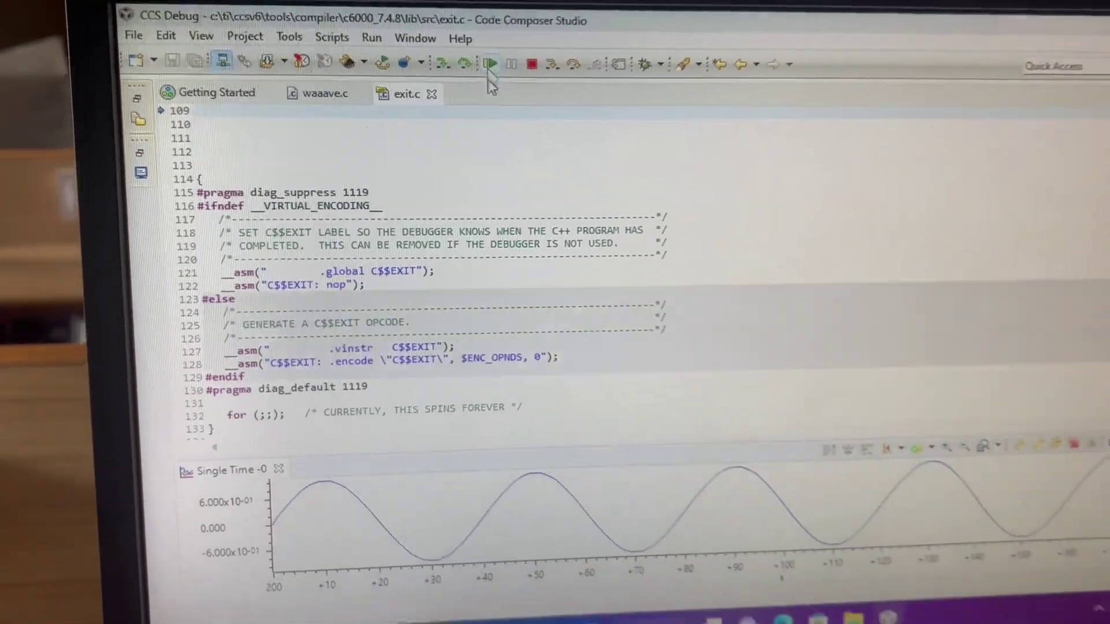